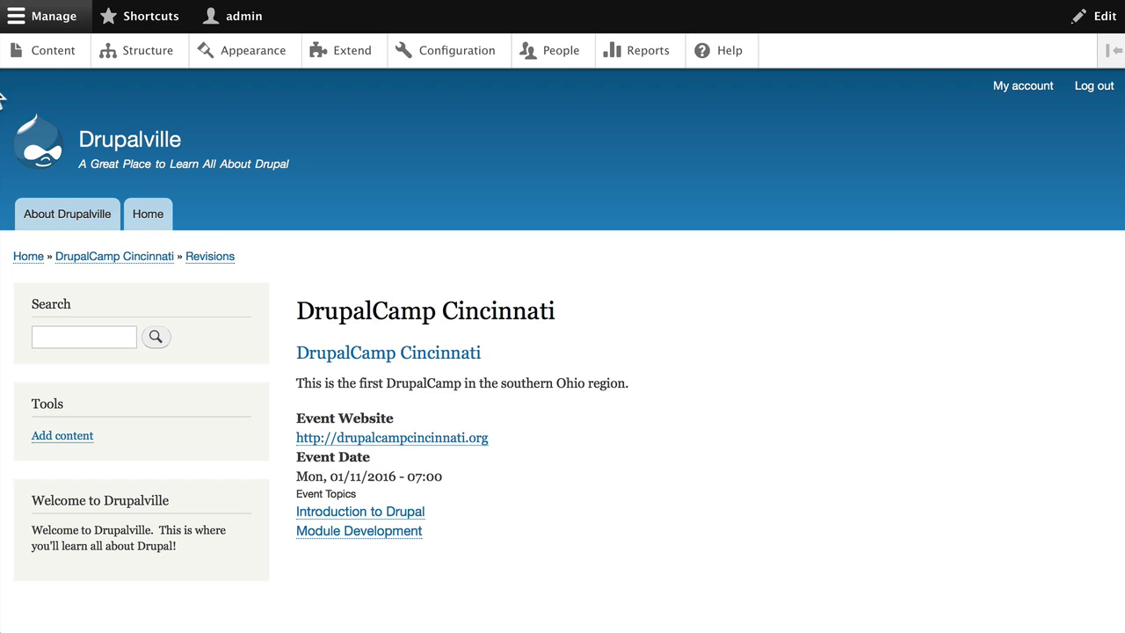
Step: Go from the DrupalCamp Cincinnati page to the Content administration list
left_click(53, 53)
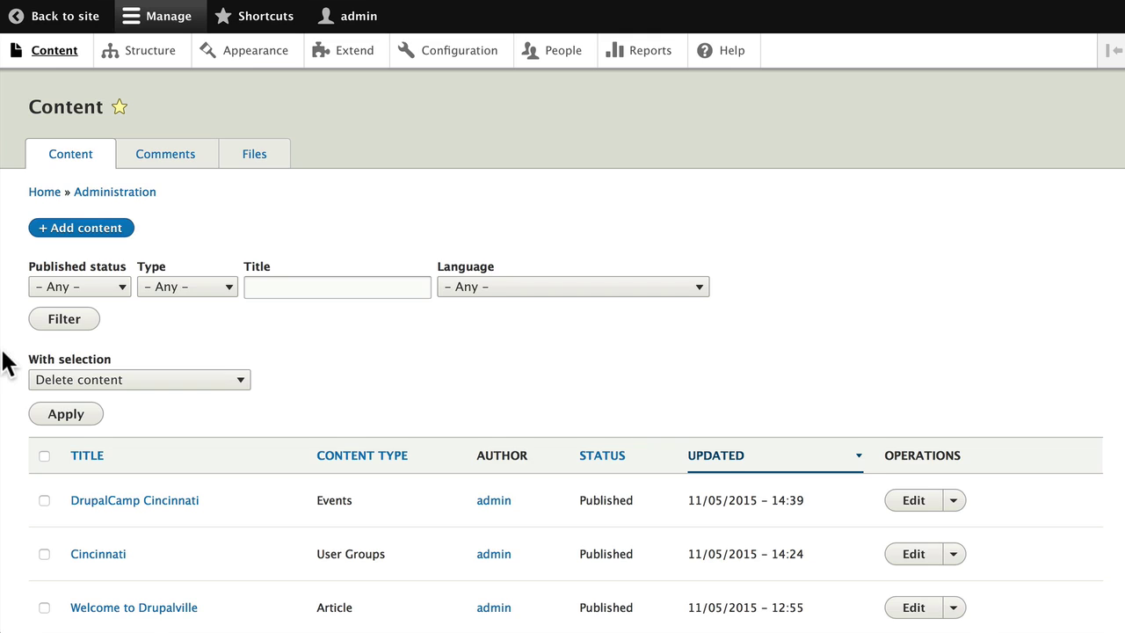
scroll(4, 362, "down", 5)
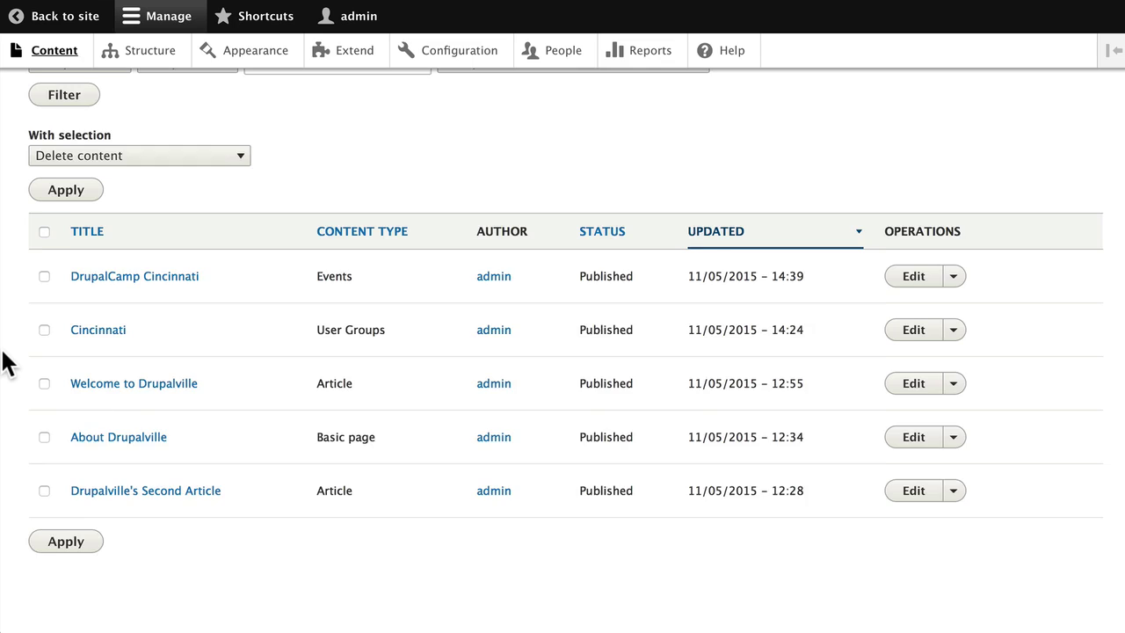
scroll(5, 362, "up", 5)
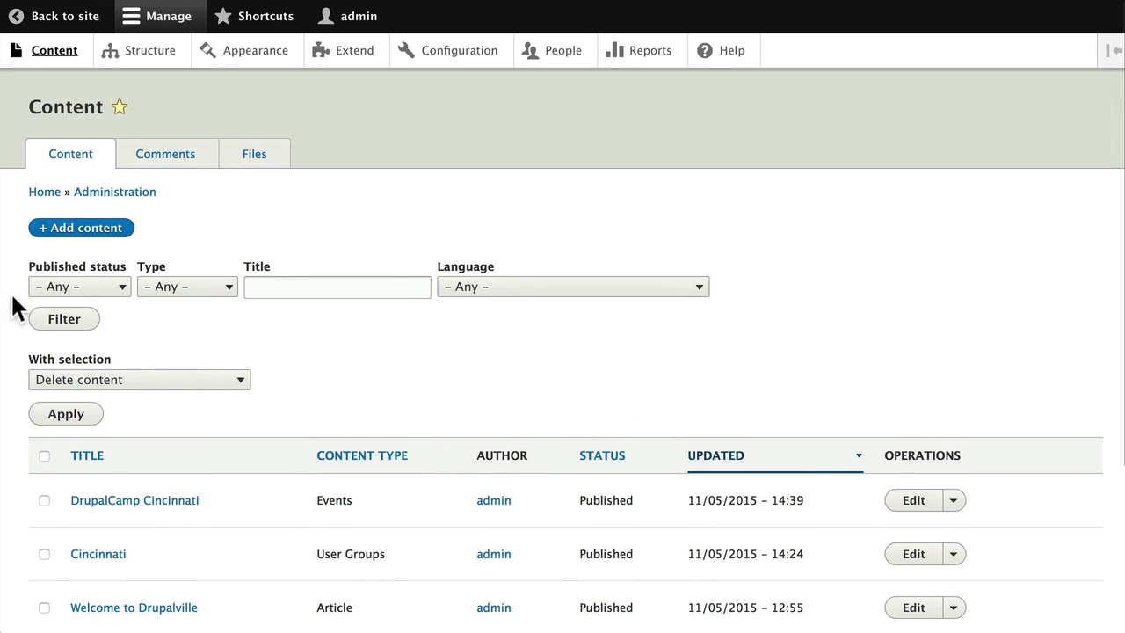
left_click(81, 289)
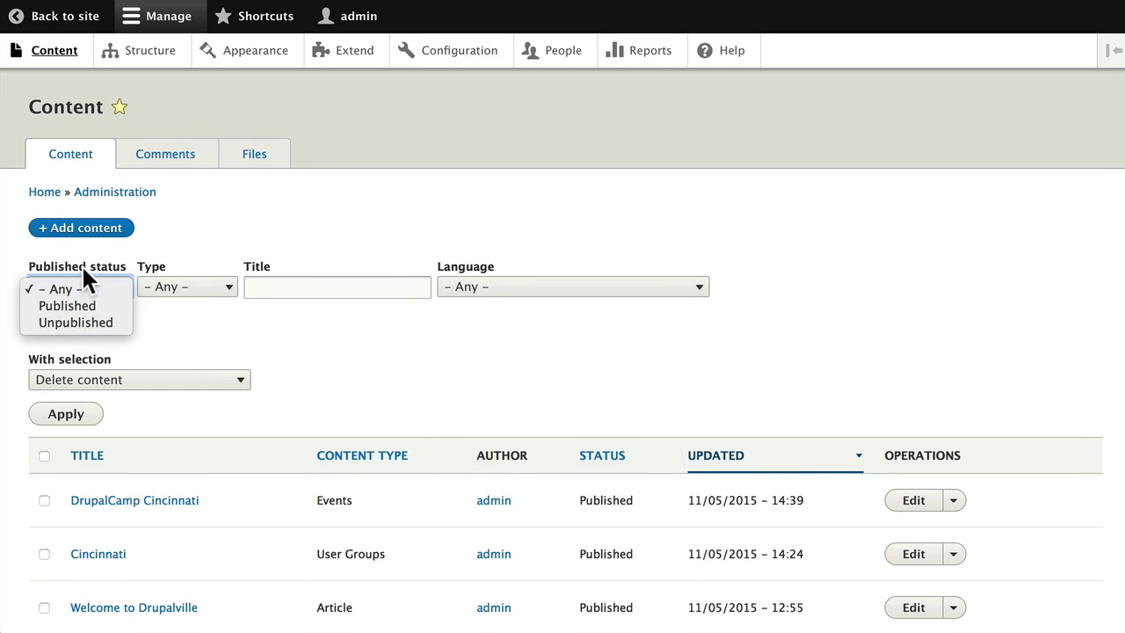
left_click(184, 287)
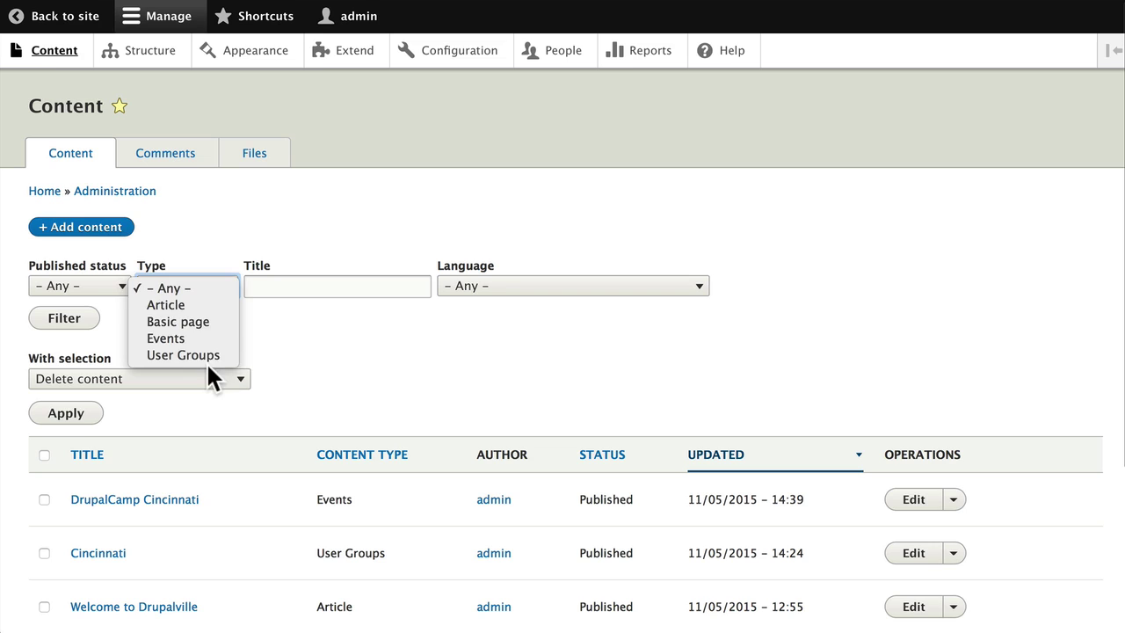
left_click(284, 287)
left_click(365, 287)
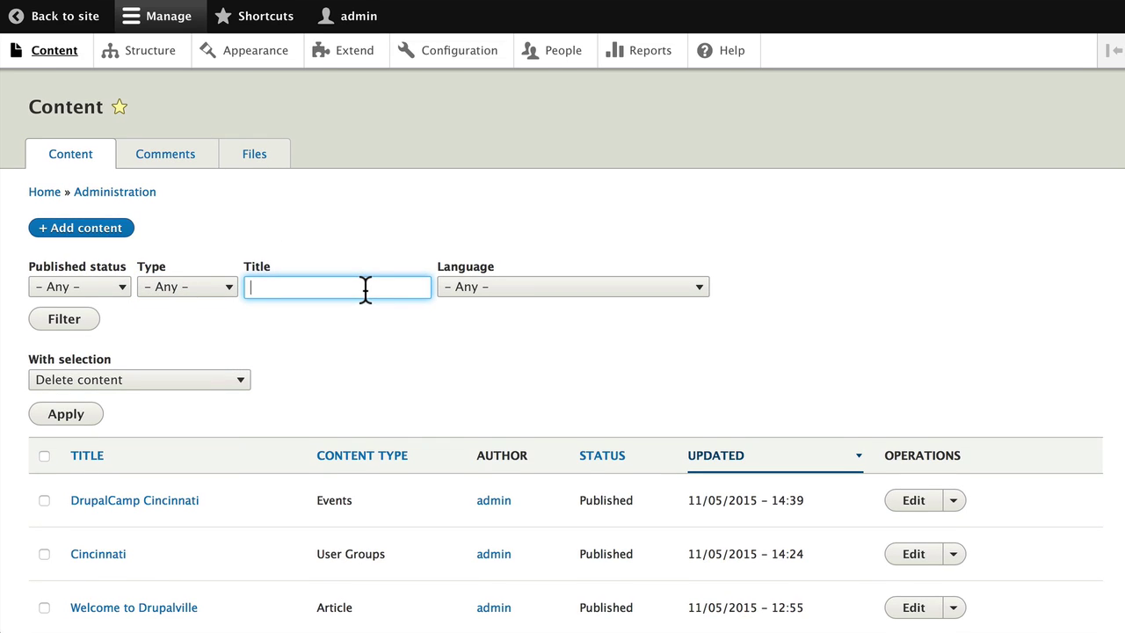
type("w")
left_click(65, 316)
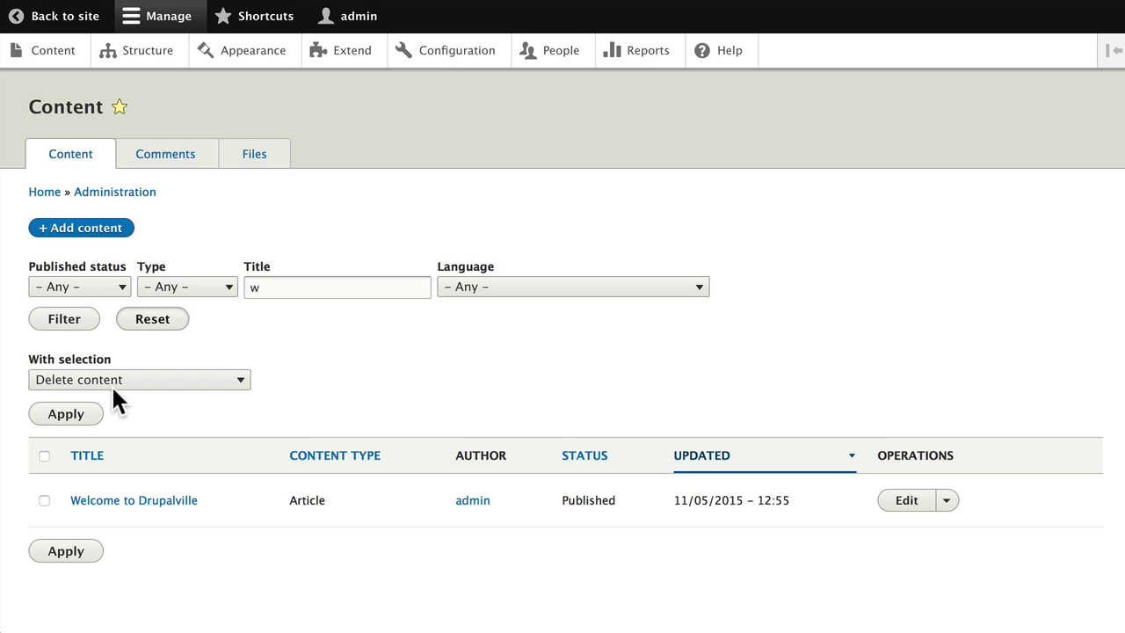
left_click(507, 286)
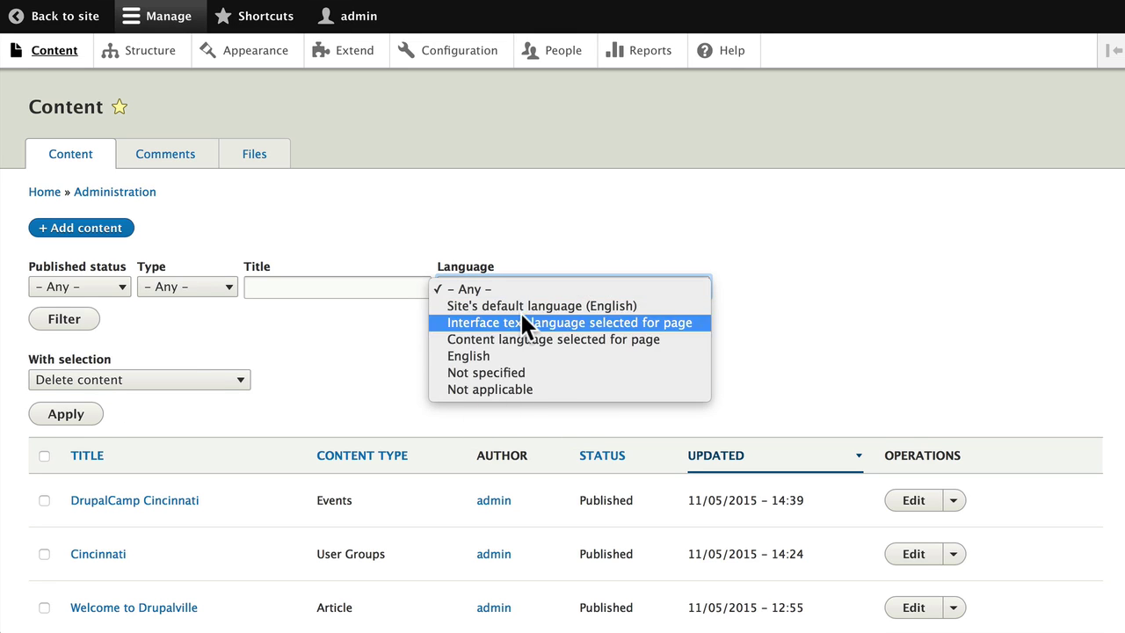
left_click(347, 352)
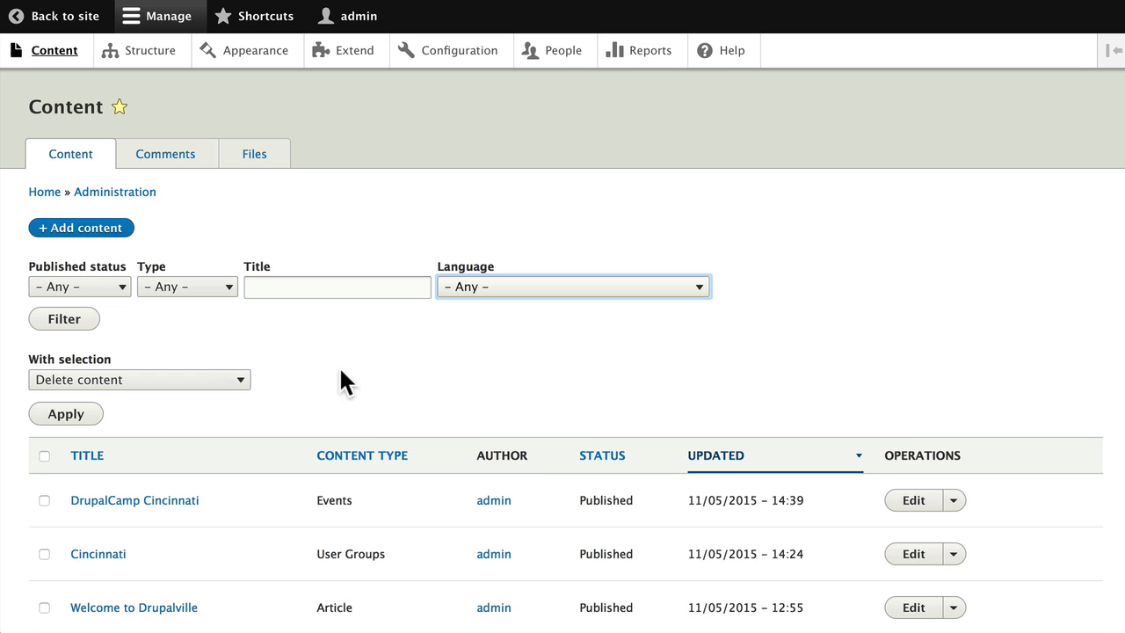
Step: Apply Unpublish content to DrupalCamp Cincinnati, Cincinnati and Welcome to Drupalville together
scroll(296, 349, "down", 5)
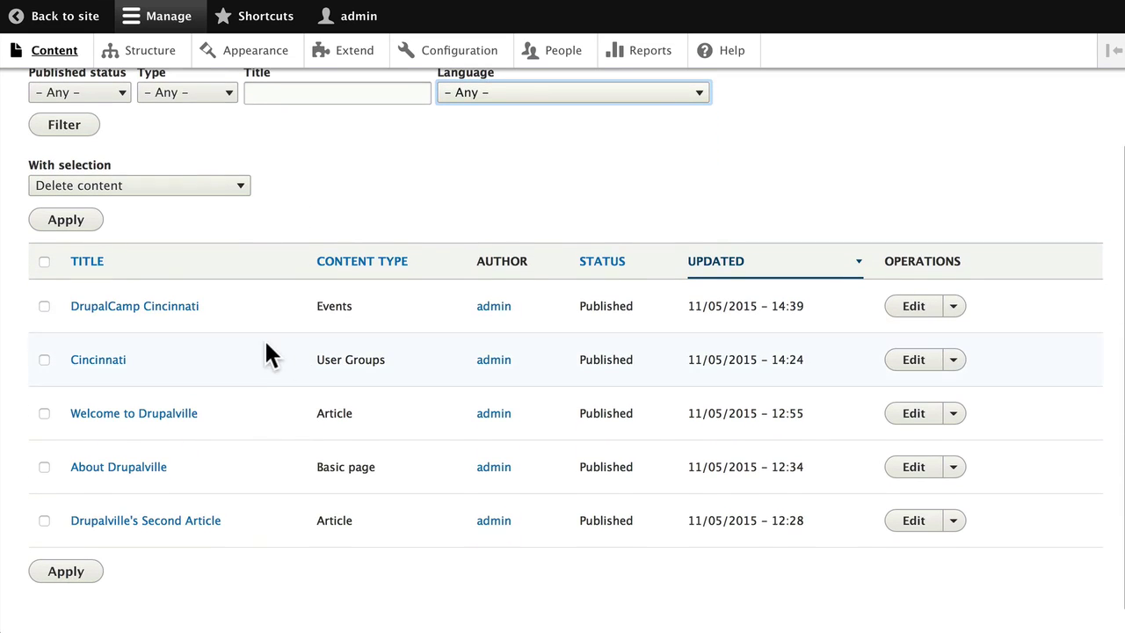
left_click(44, 308)
left_click(44, 413)
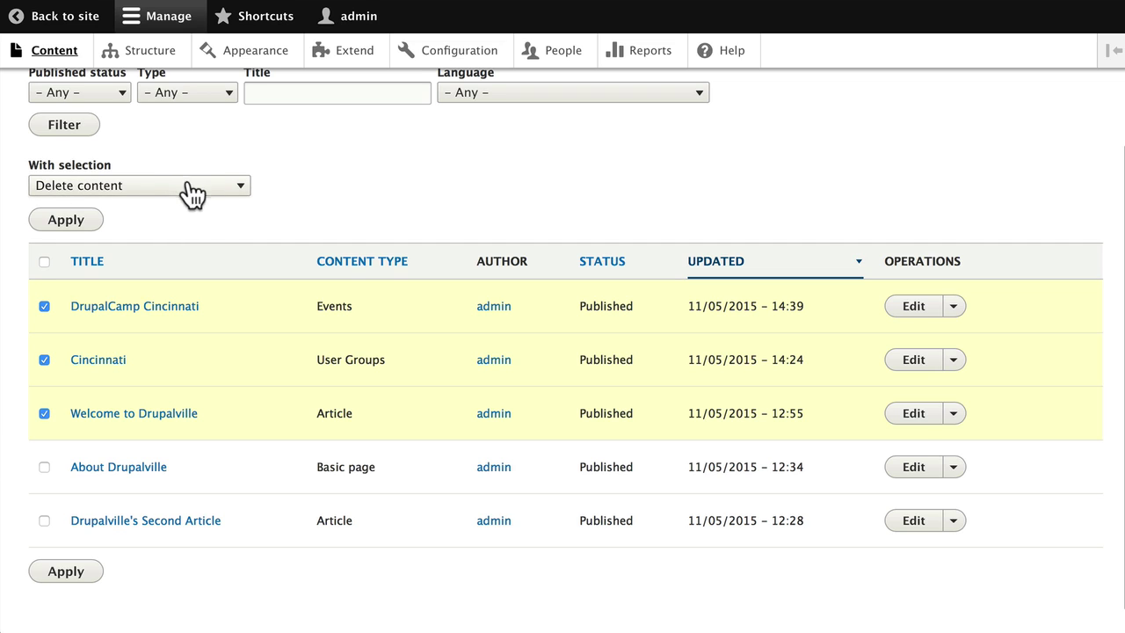
left_click(223, 185)
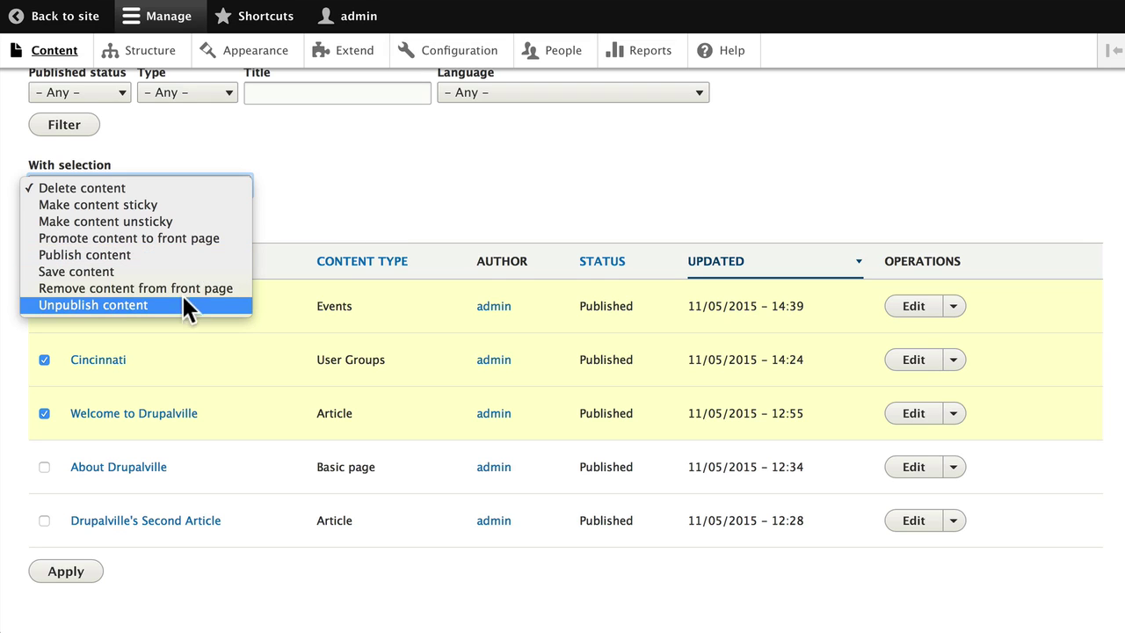
left_click(129, 308)
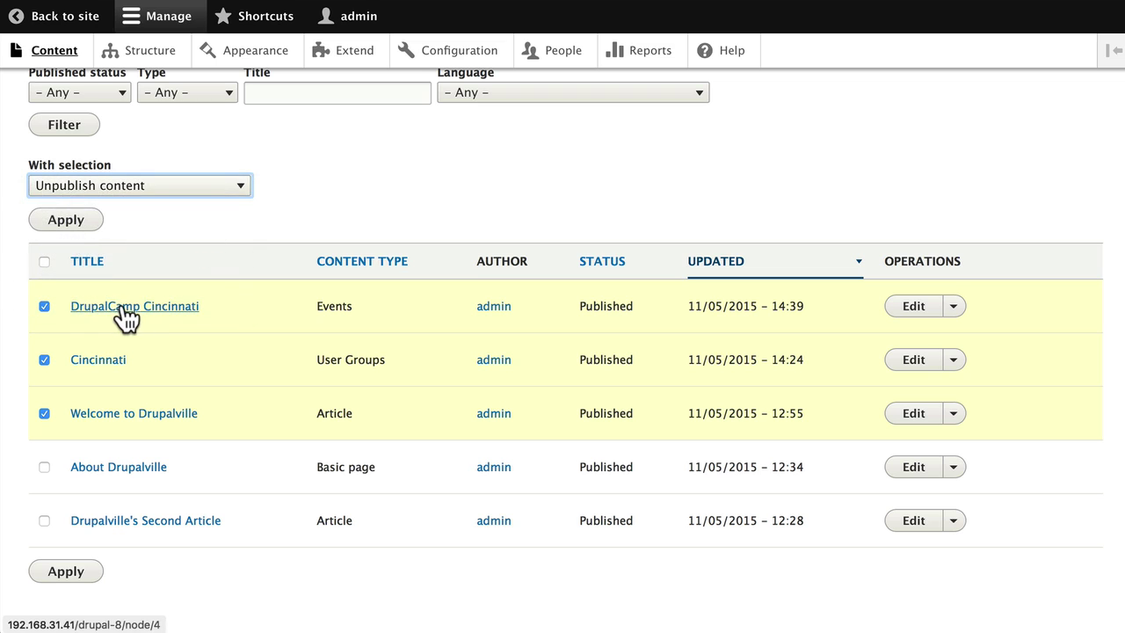
left_click(70, 222)
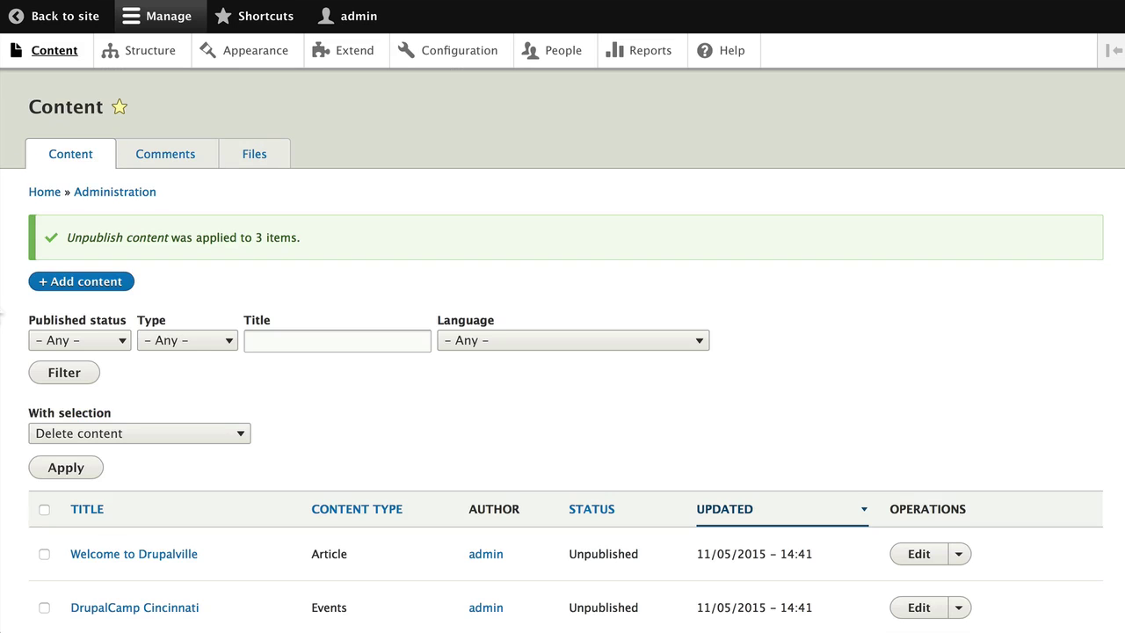
Step: Select all five content items and apply the Publish content bulk action
scroll(245, 281, "down", 3)
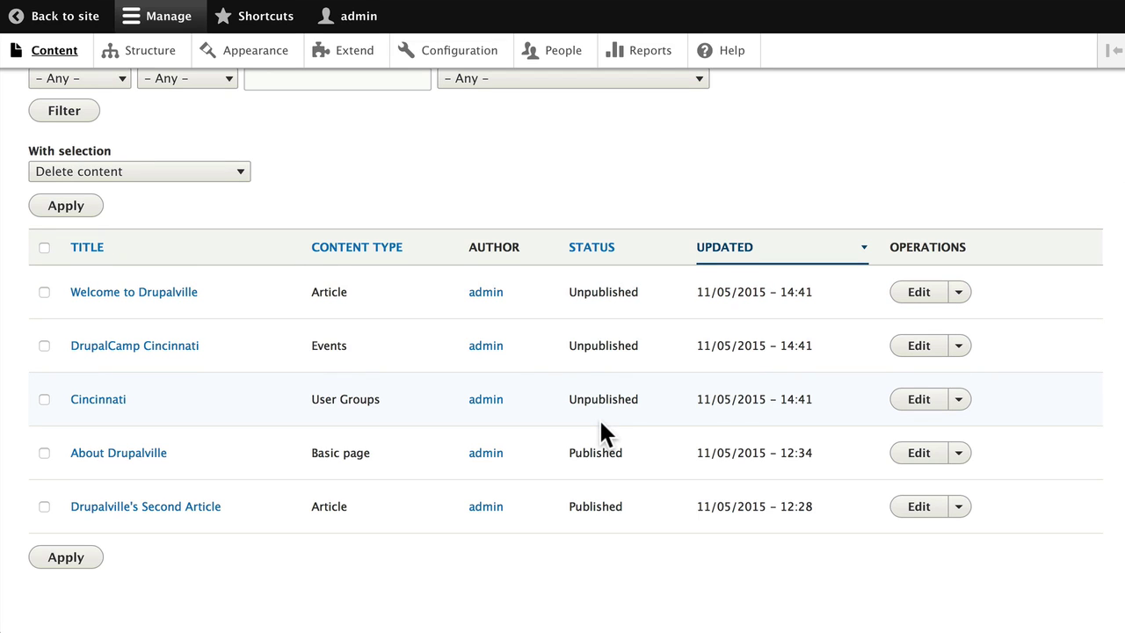
scroll(600, 424, "up", 3)
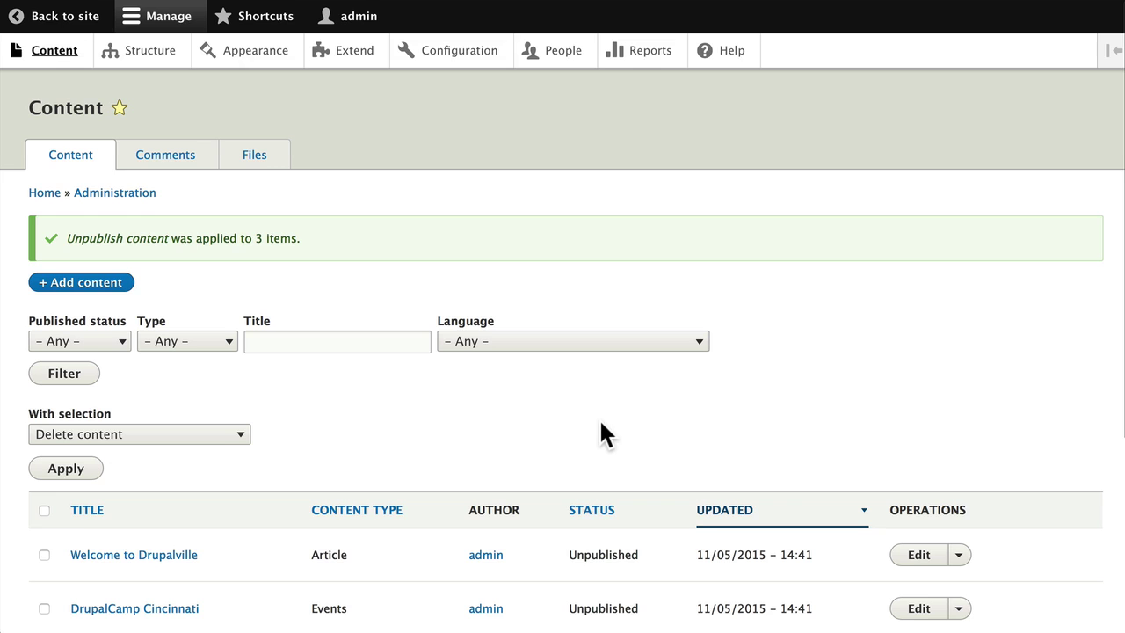
scroll(600, 421, "down", 2)
scroll(600, 422, "down", 2)
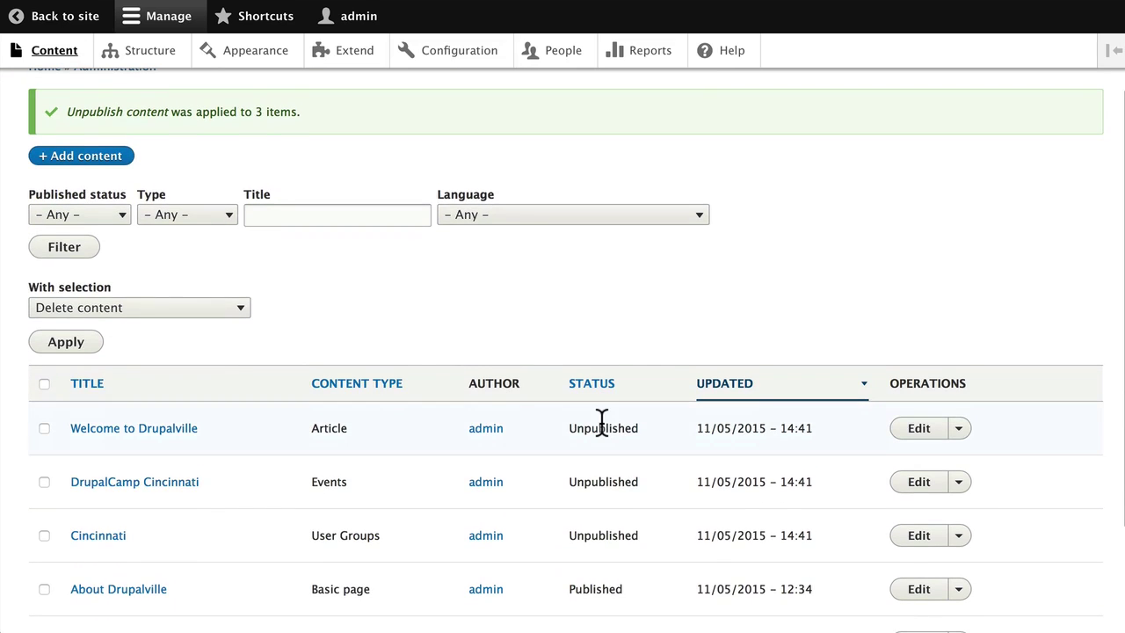
scroll(601, 422, "down", 3)
scroll(601, 421, "down", 1)
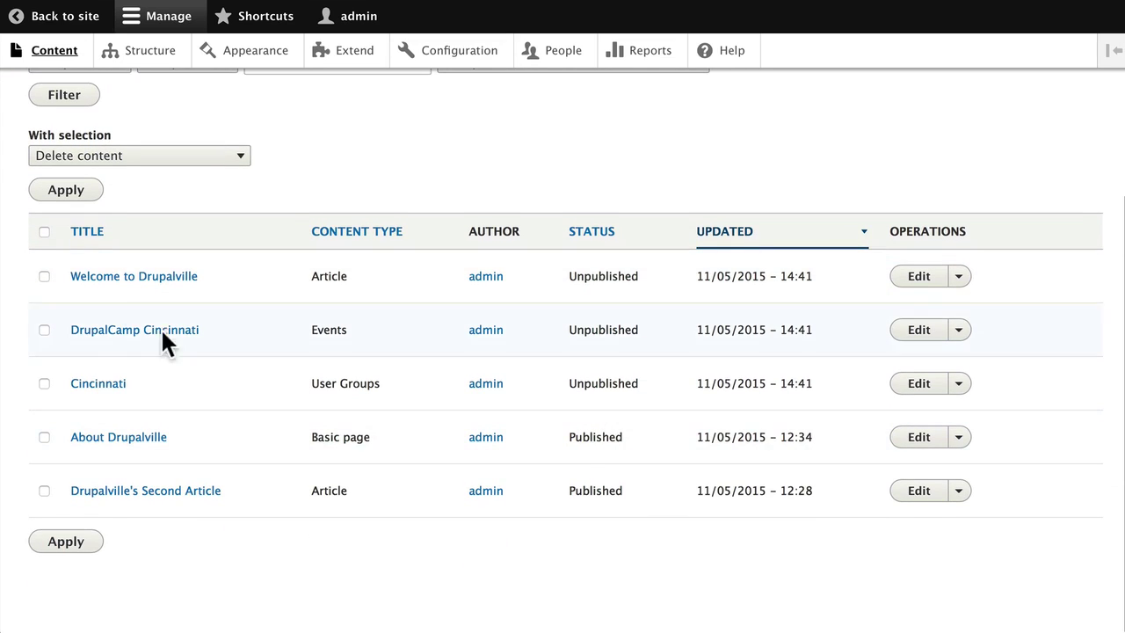
left_click(42, 233)
left_click(235, 158)
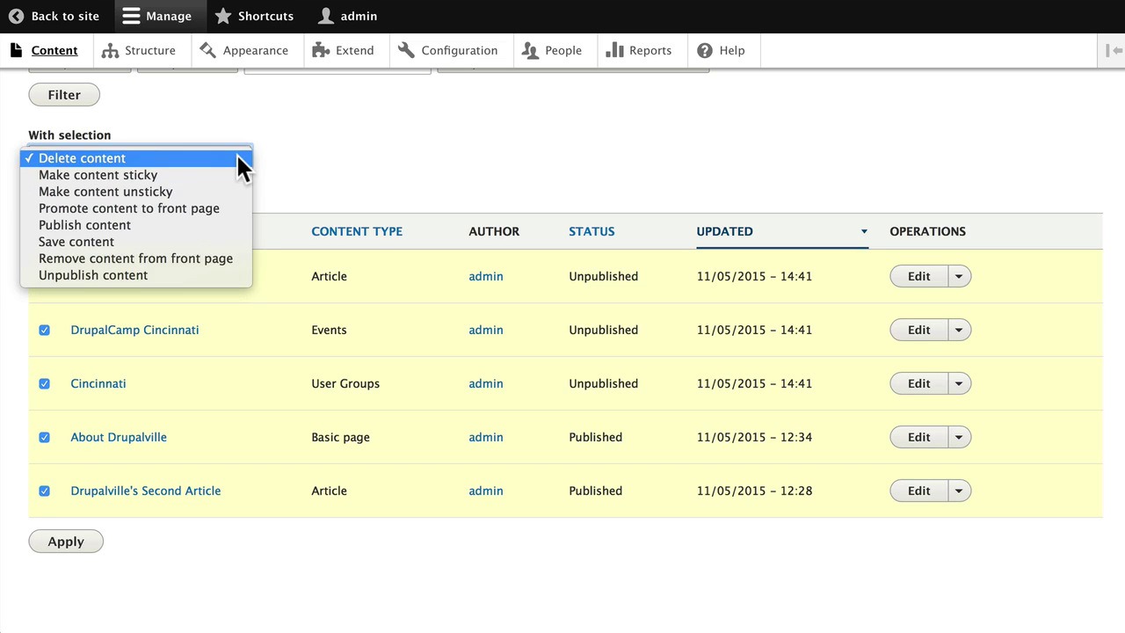
left_click(164, 226)
left_click(59, 191)
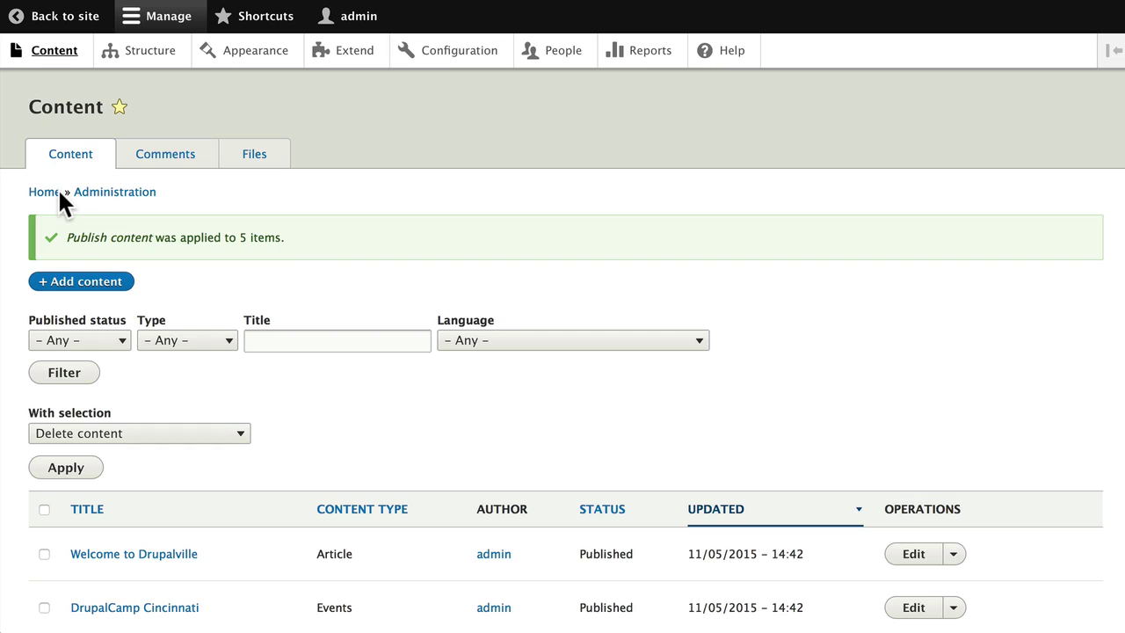
Step: Reload the Content overview without the message and confirm every item shows Published
scroll(281, 227, "down", 3)
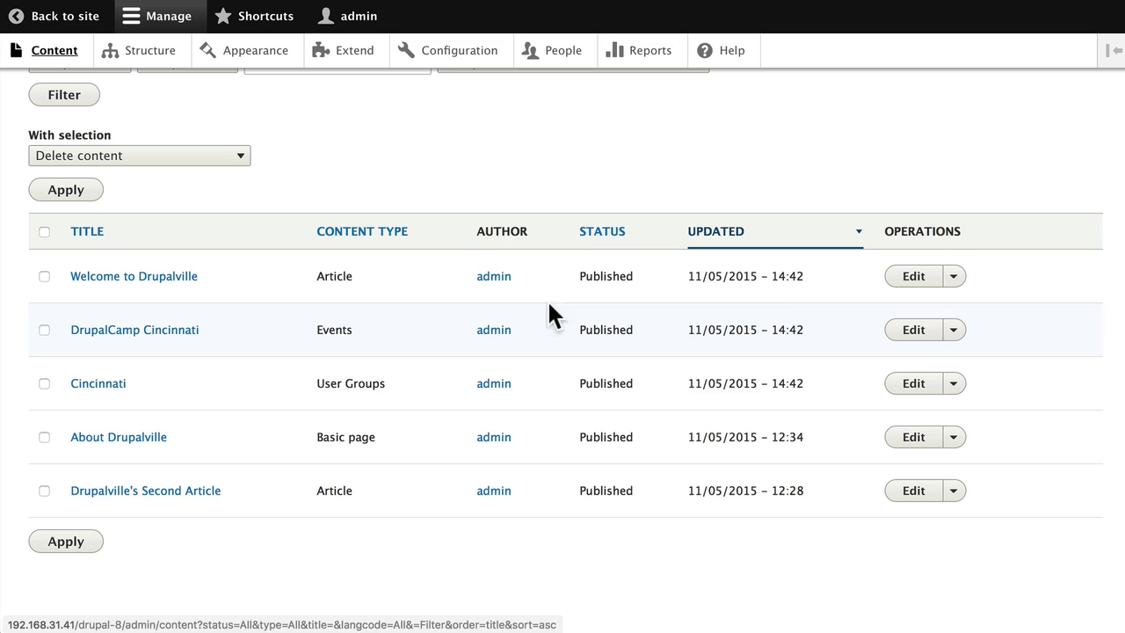
left_click(952, 275)
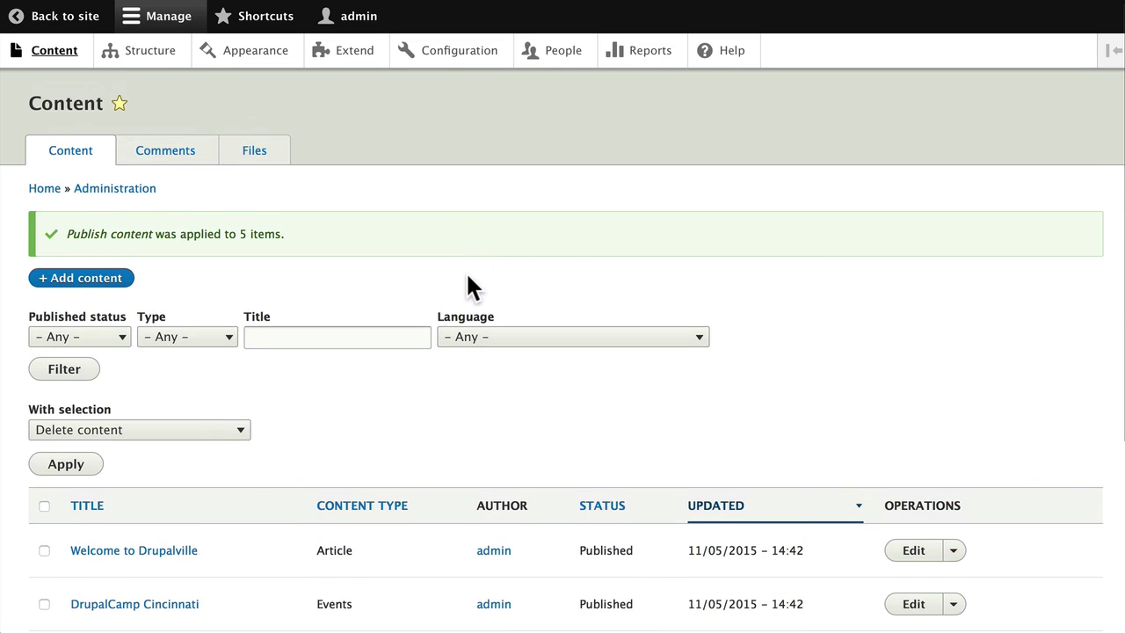
left_click(55, 50)
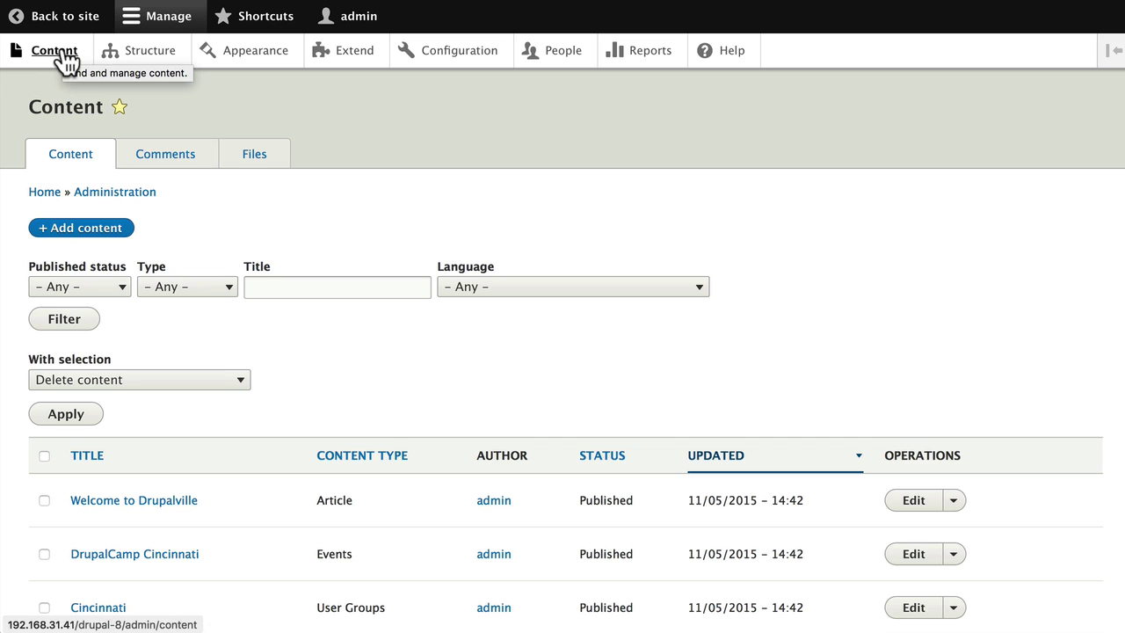
scroll(493, 180, "down", 2)
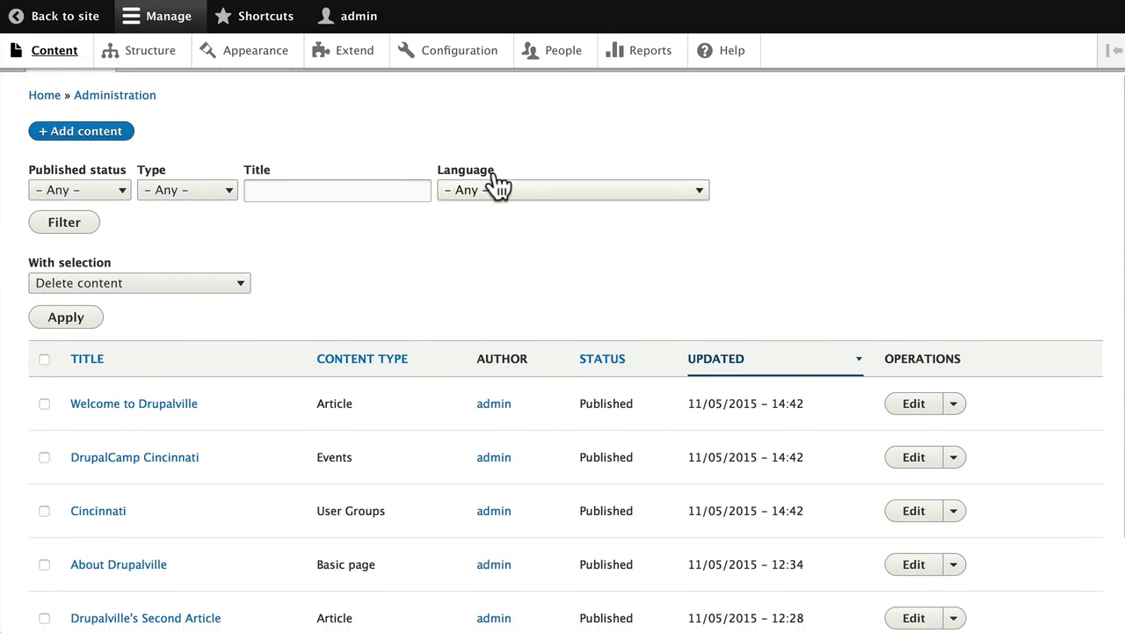
scroll(496, 183, "down", 3)
scroll(491, 167, "up", 3)
scroll(491, 167, "up", 2)
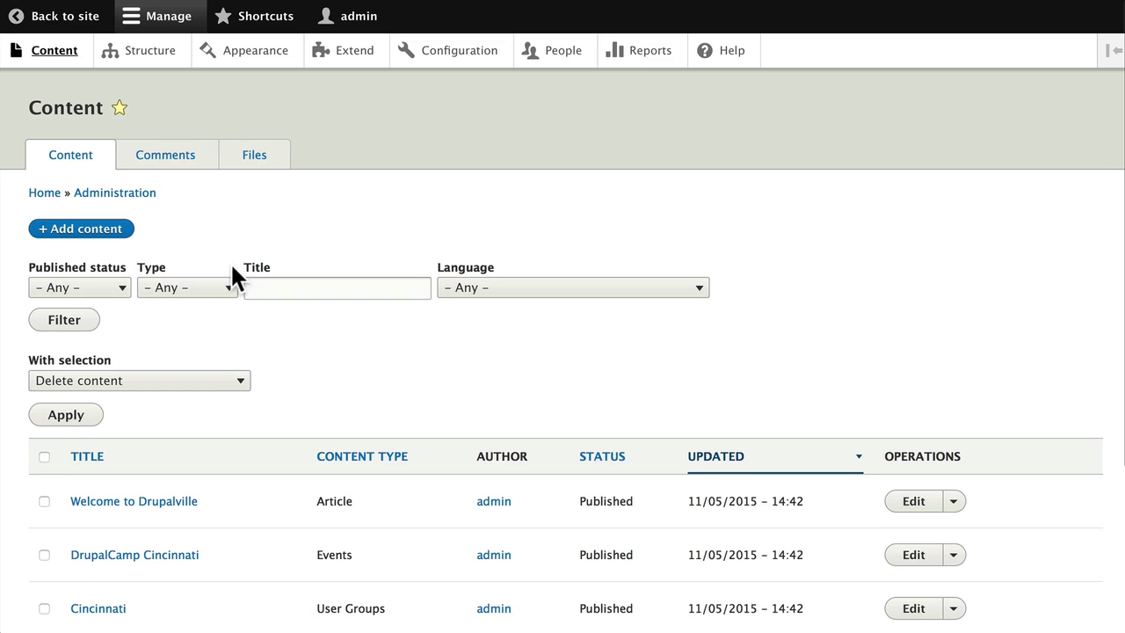
left_click(169, 162)
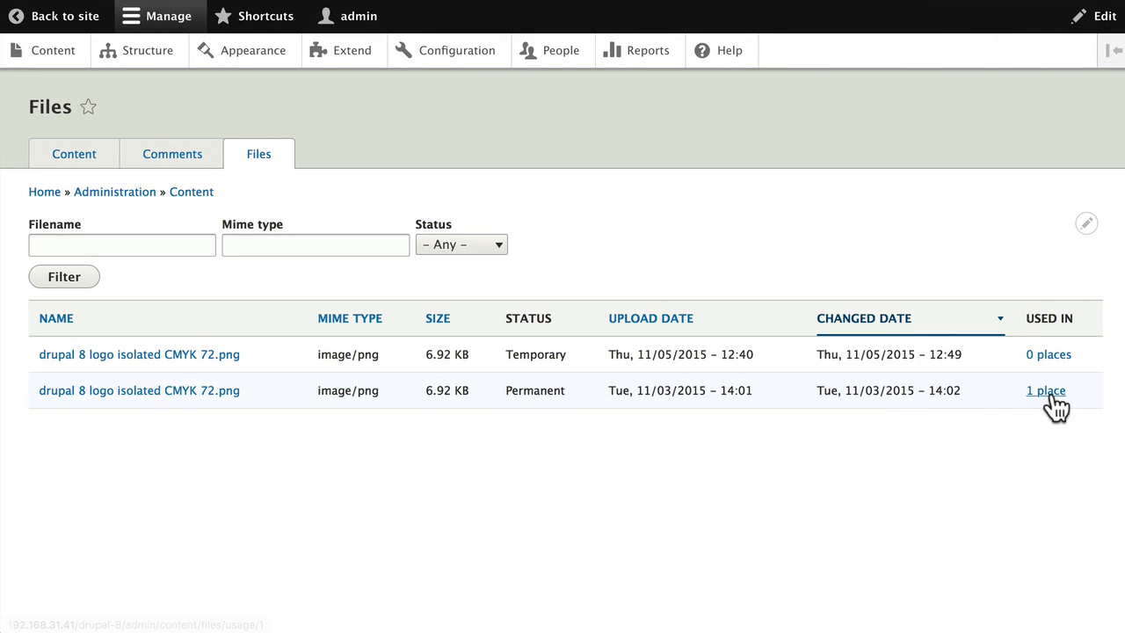
Step: Check that the permanent logo PNG's '1 place' usage is Welcome to Drupalville, then return to Files
left_click(1050, 396)
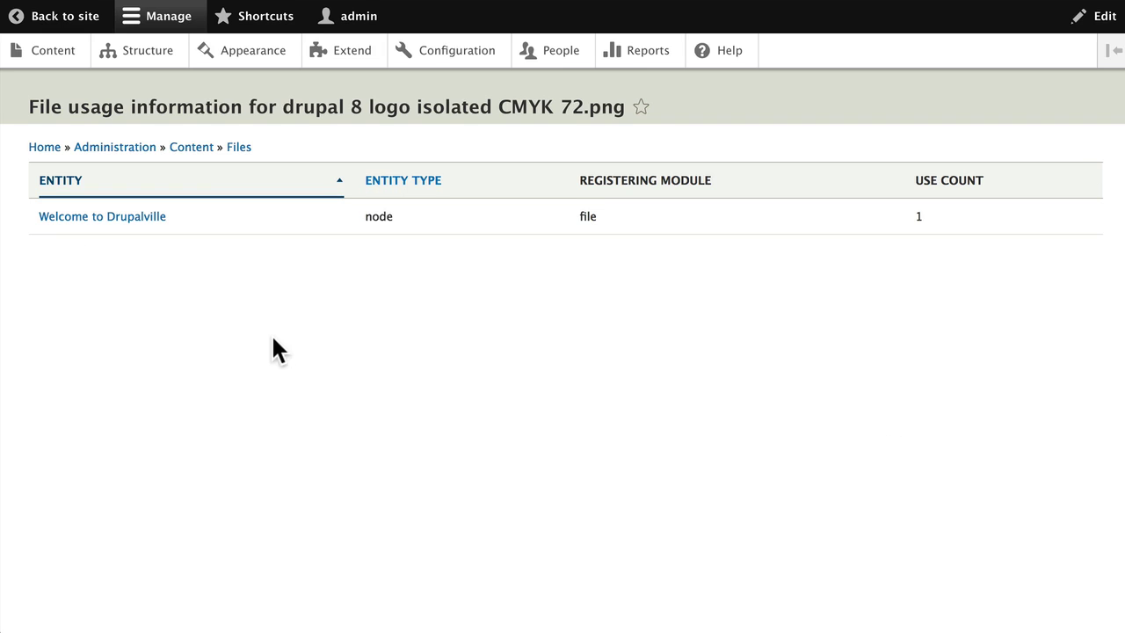
left_click(239, 147)
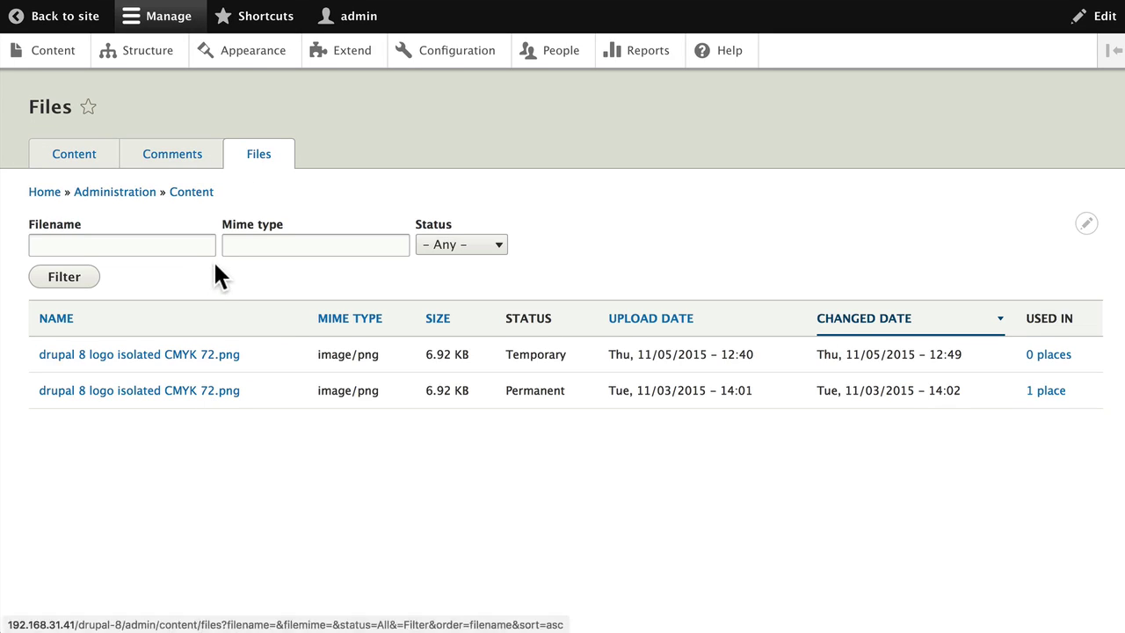
Step: Write a comment on Welcome to Drupalville with subject 'Great Node' and body 'fantastic content'
left_click(60, 152)
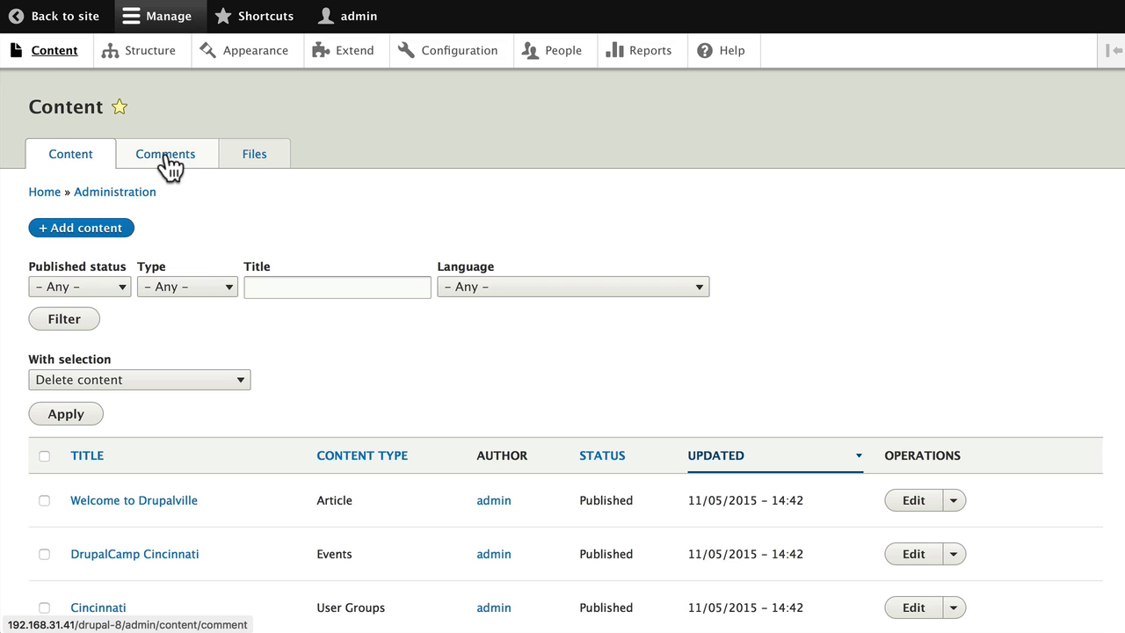
scroll(211, 341, "down", 1)
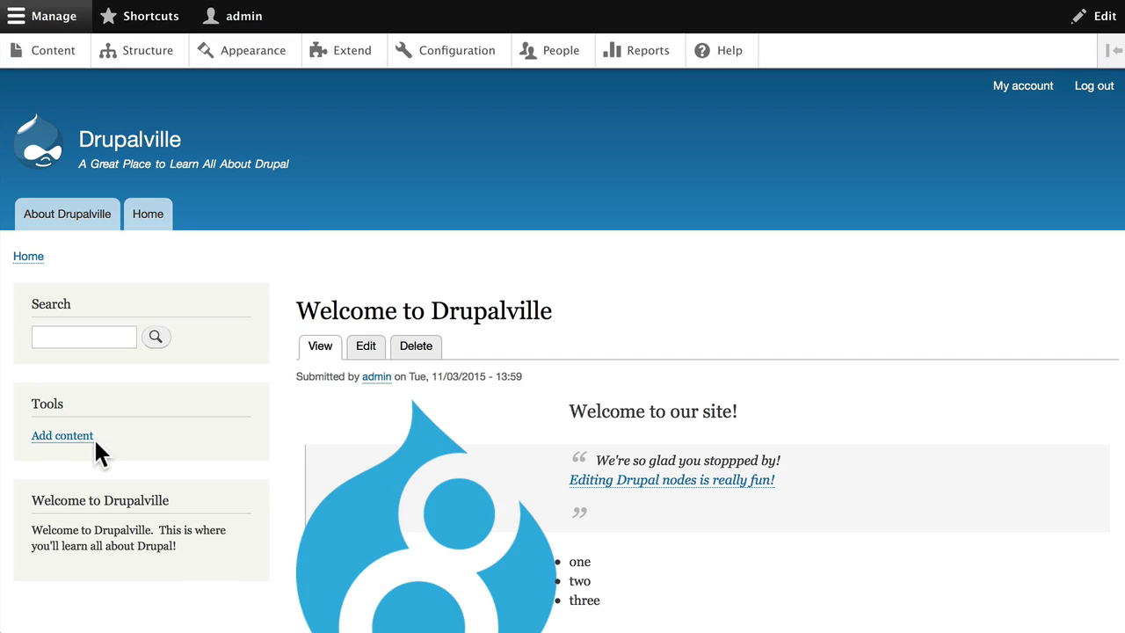
scroll(93, 453, "down", 10)
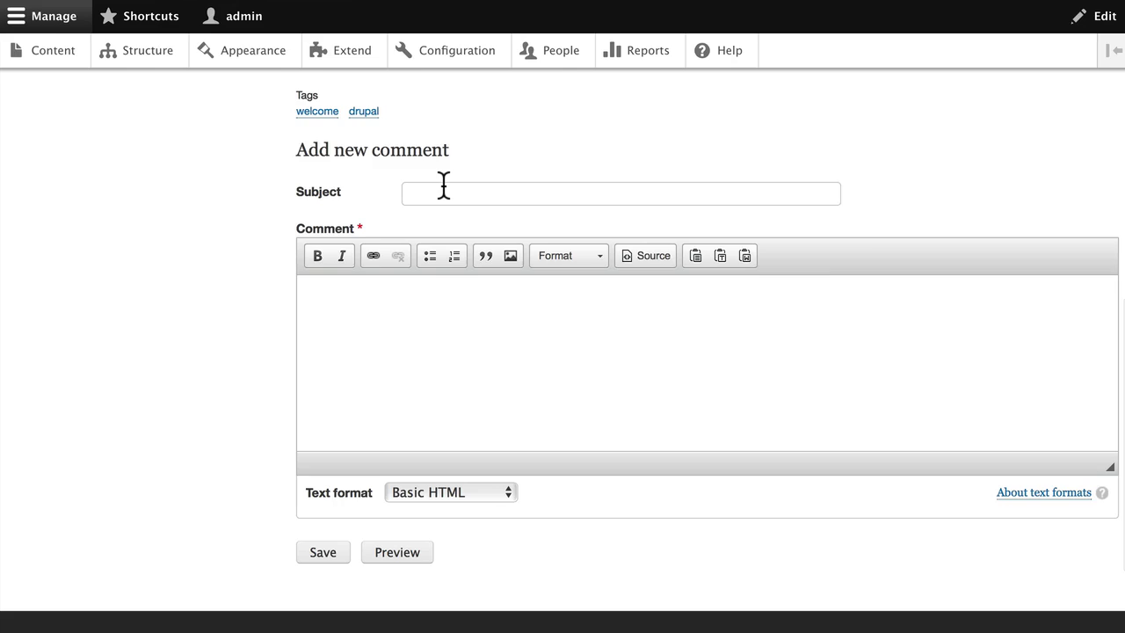
left_click(443, 192)
type("Great No")
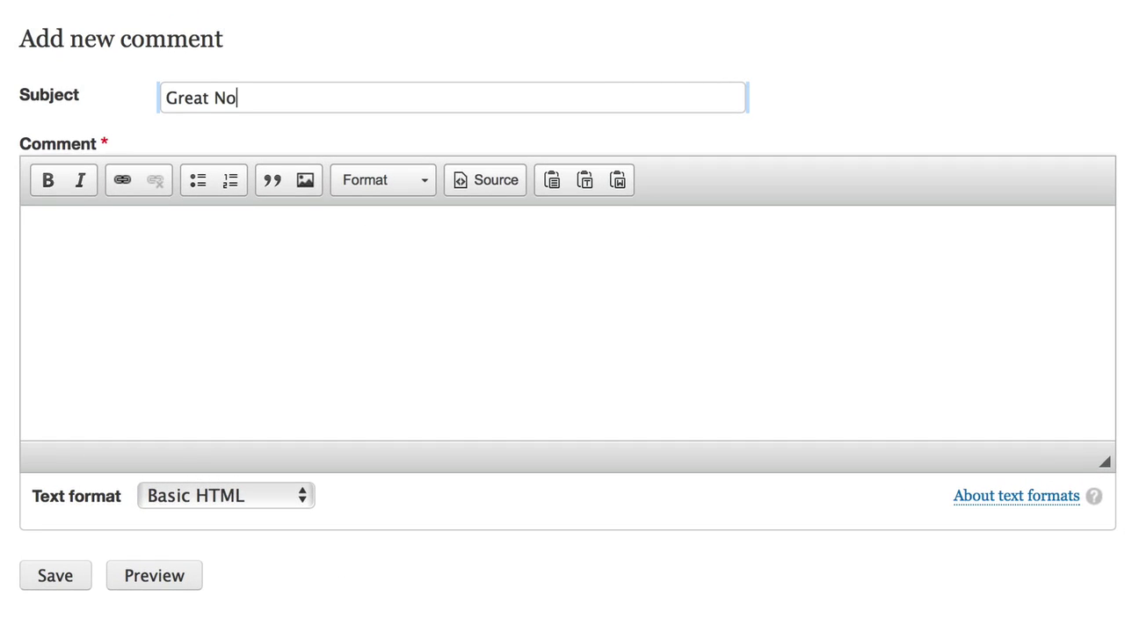
type("de")
key("Tab")
type("fant")
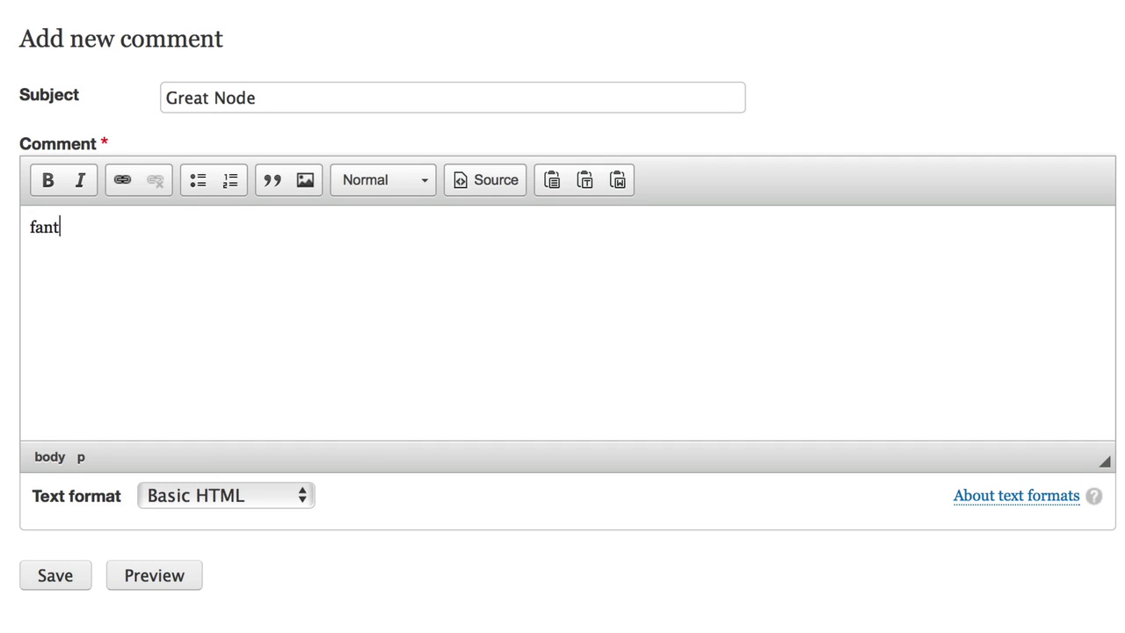
type("astic content")
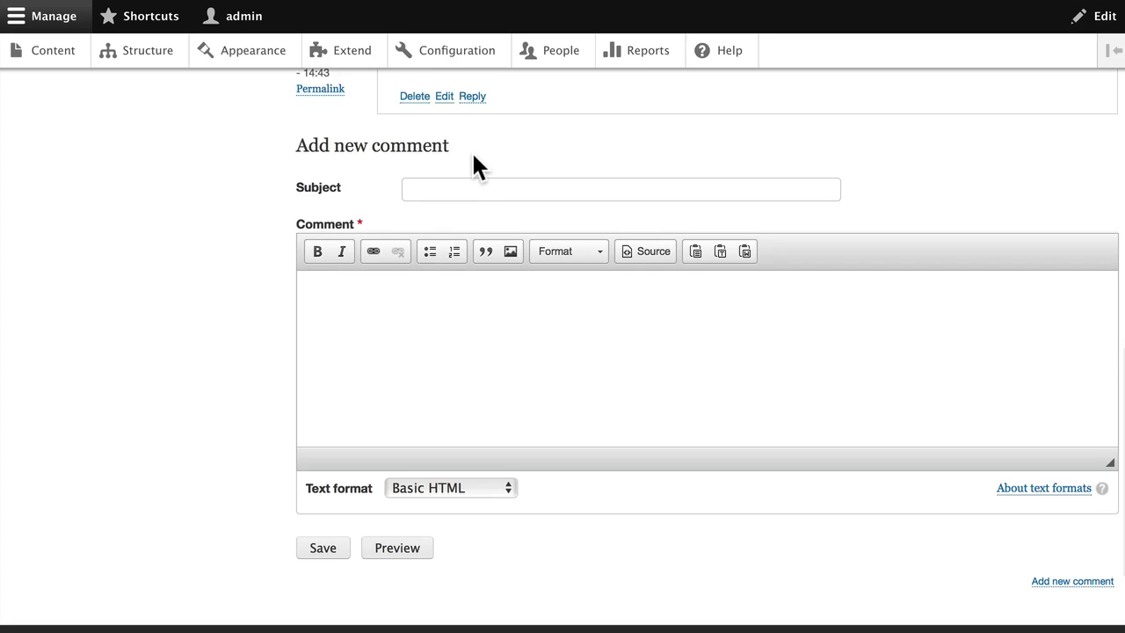
scroll(471, 150, "up", 3)
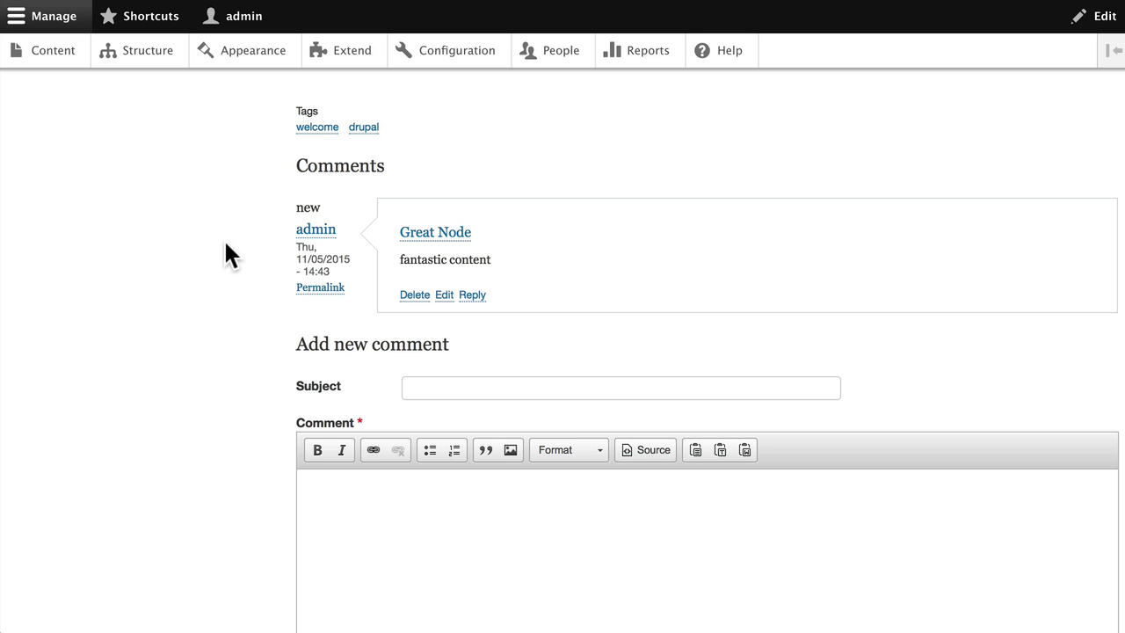
scroll(225, 253, "up", 10)
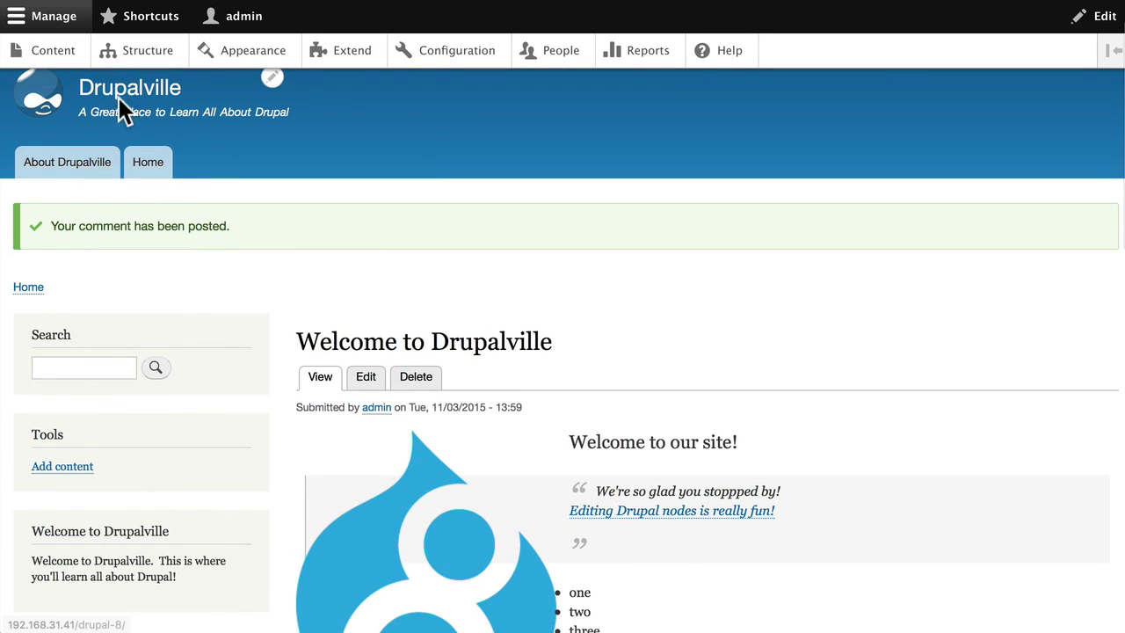
Step: Find the Great Node comment in the Comments list and view its Update options without changing anything
left_click(64, 49)
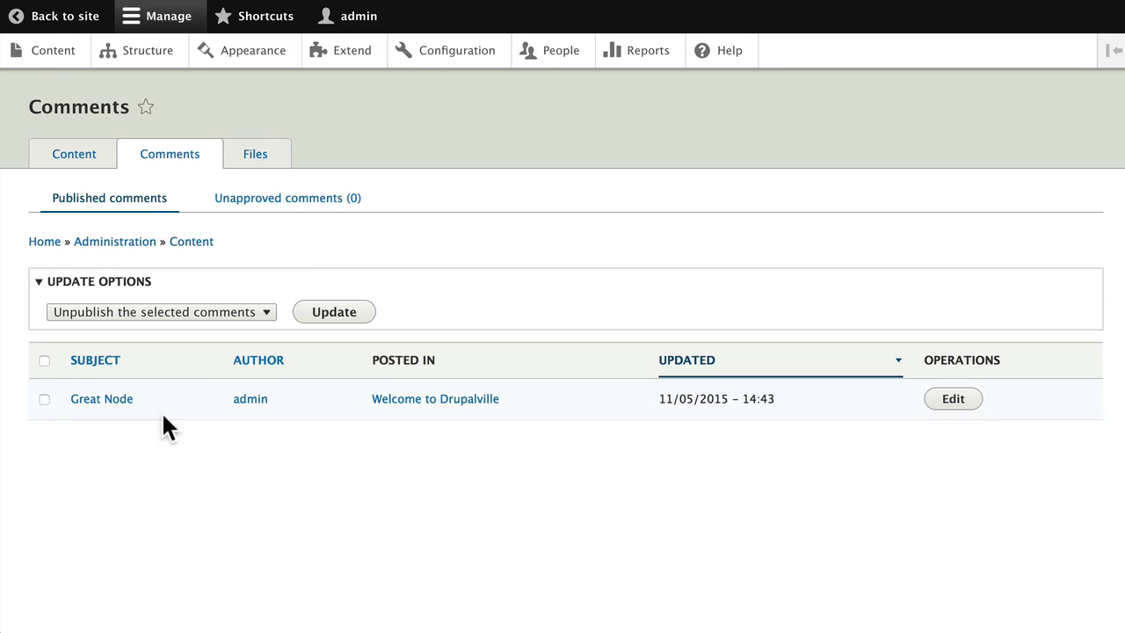
left_click(188, 313)
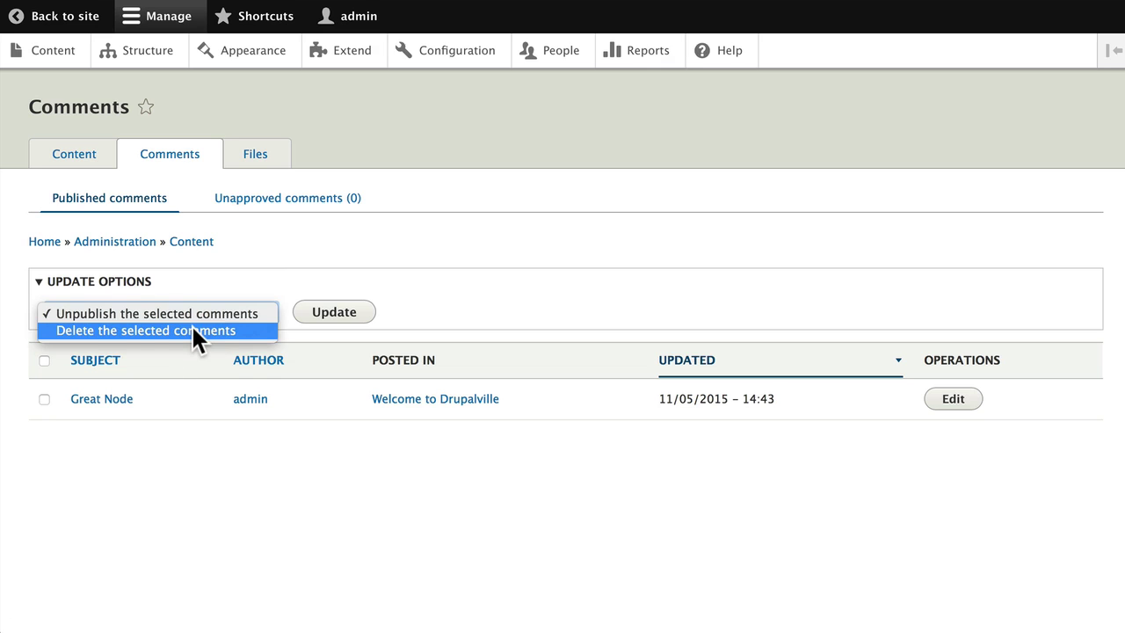
left_click(243, 480)
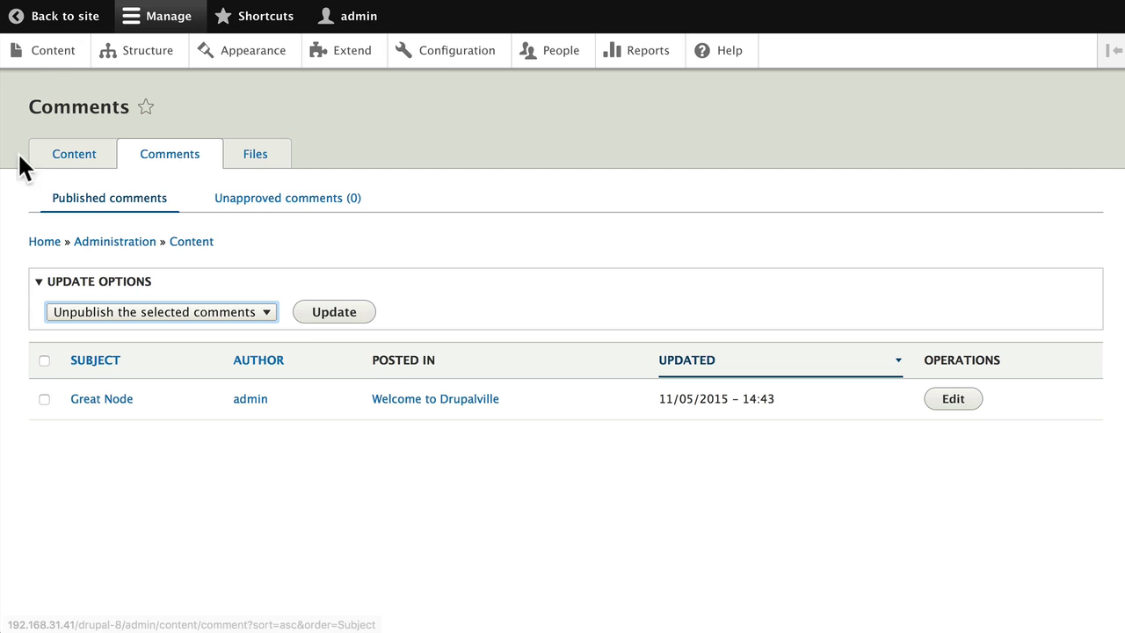
left_click(49, 50)
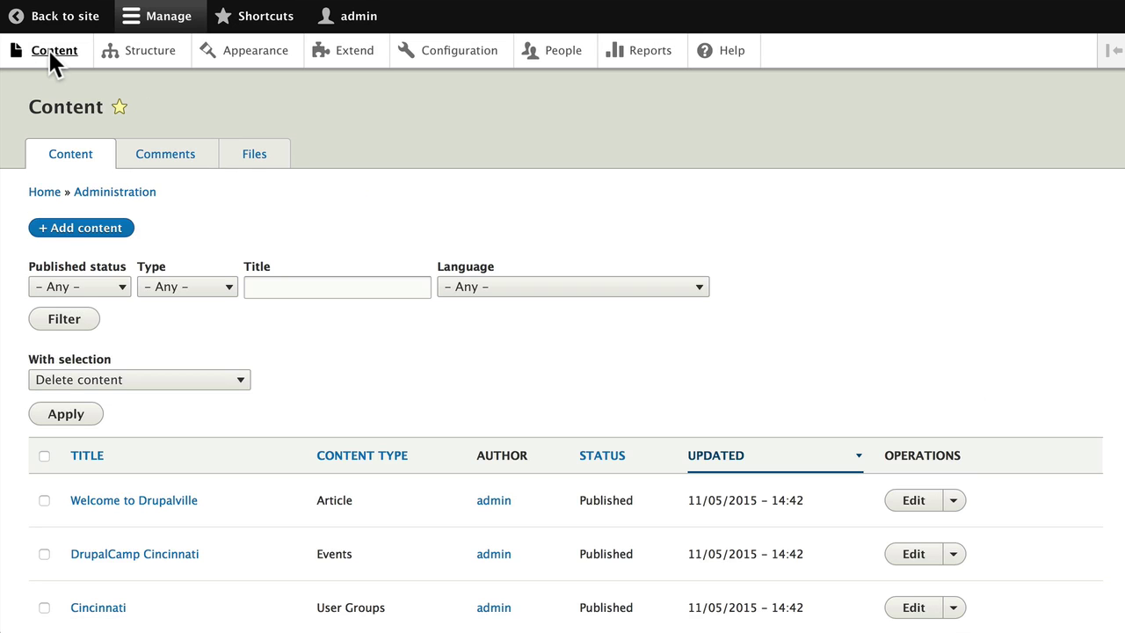